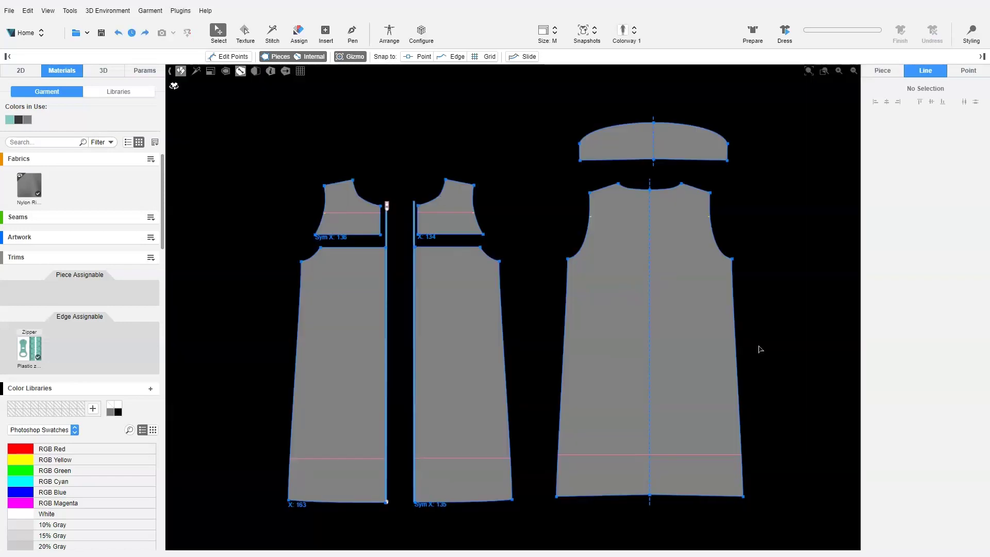
Clone the back piece's lower internal line by offset from its center, with -15 cm vertical spacing and 6 copies.
left_click(622, 455)
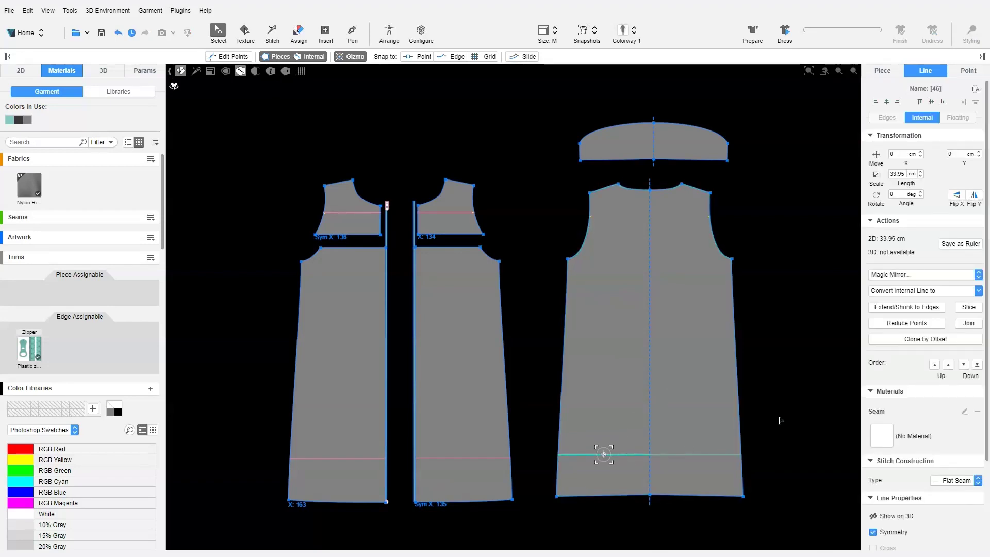
left_click(939, 342)
left_click(947, 373)
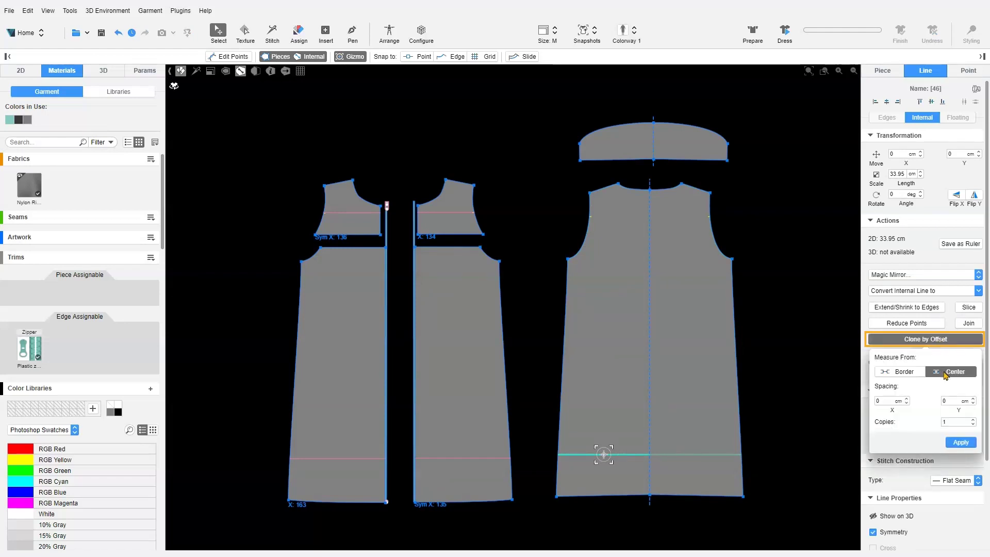
left_click(952, 400)
left_click(954, 422)
type("6")
left_click(959, 444)
Clone the lower front piece's internal line by offset from its center, with -15 cm vertical spacing and 5 copies.
left_click(461, 458)
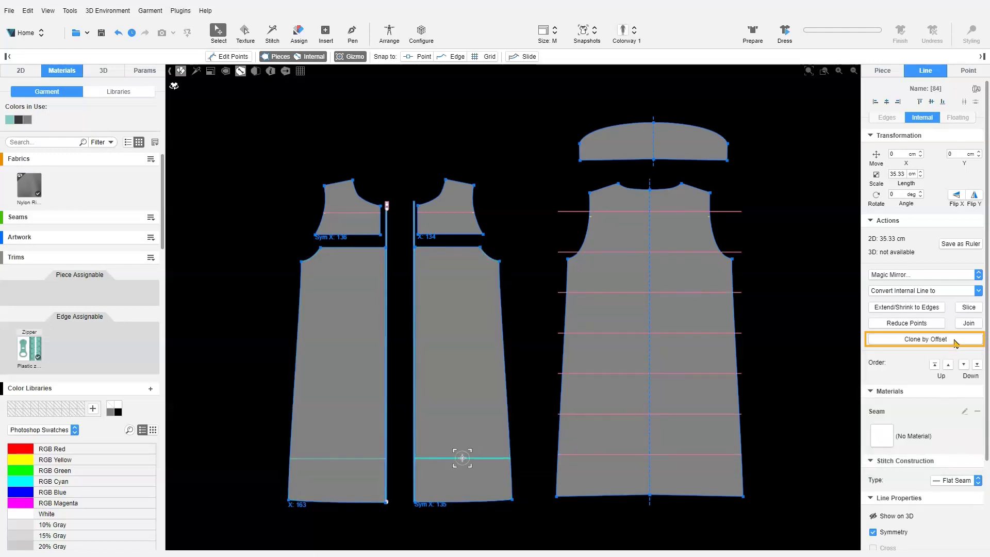
left_click(955, 340)
left_click(944, 422)
type("5")
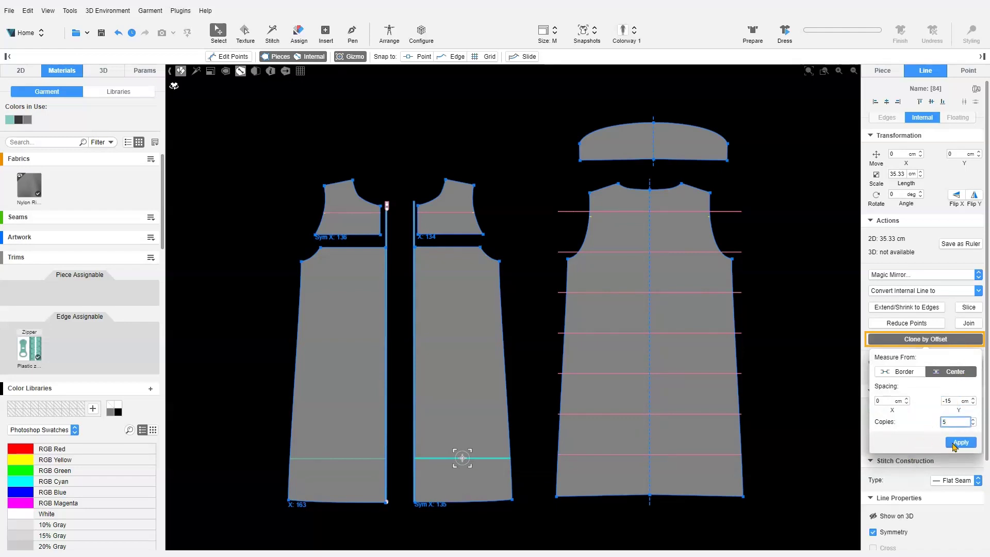
left_click(954, 443)
Extend or shrink all internal lines on the front and back body pieces to the piece edges.
left_click_drag(802, 445, 268, 207)
left_click(910, 308)
left_click(601, 498)
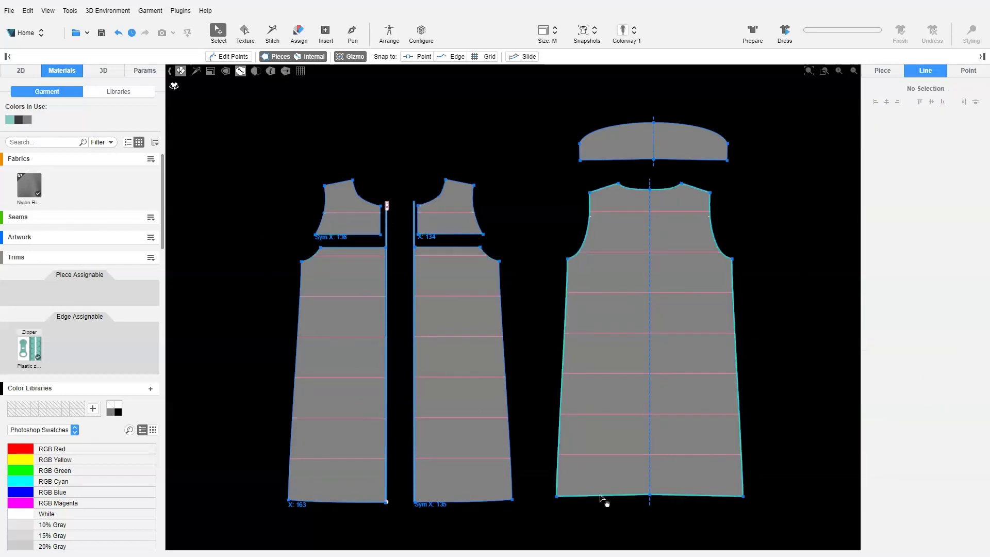
Clone the front and back hem edges inward with -3 cm spacing and 1 copy, extended to the piece edges.
left_click(600, 498)
left_click(465, 500, "shift")
left_click(925, 317)
left_click(957, 350)
key("BackSpace")
type("3")
left_click(958, 367)
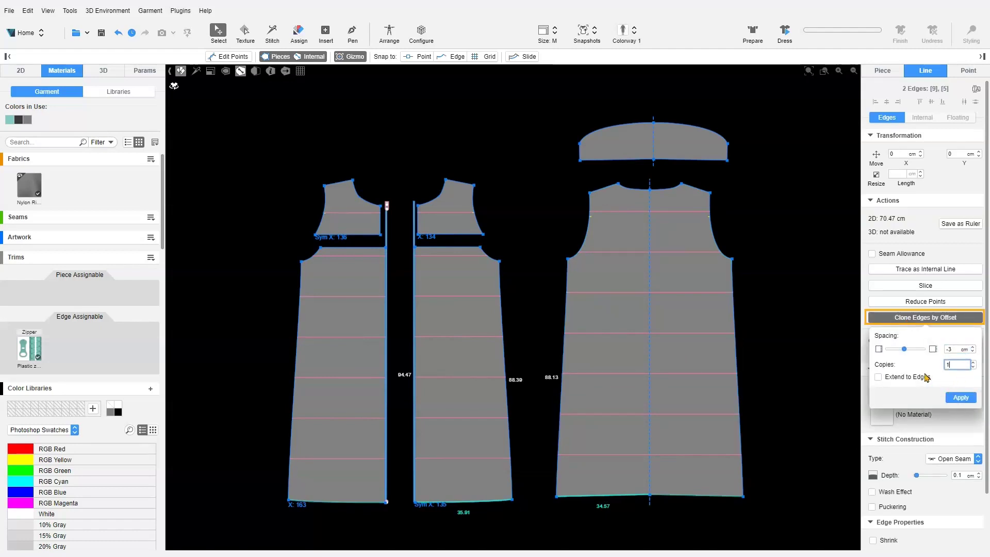
left_click(928, 380)
left_click(960, 398)
left_click(797, 355)
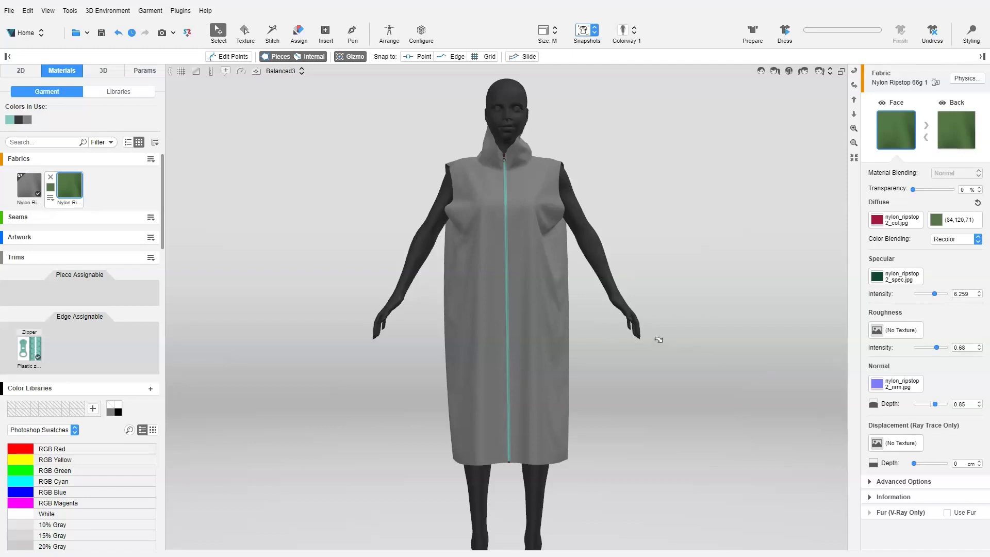
Enable puffy in the green Nylon Ripstop fabric's physics, with 20 mm thickness and a puffy firmness of 0.5.
left_click(71, 184)
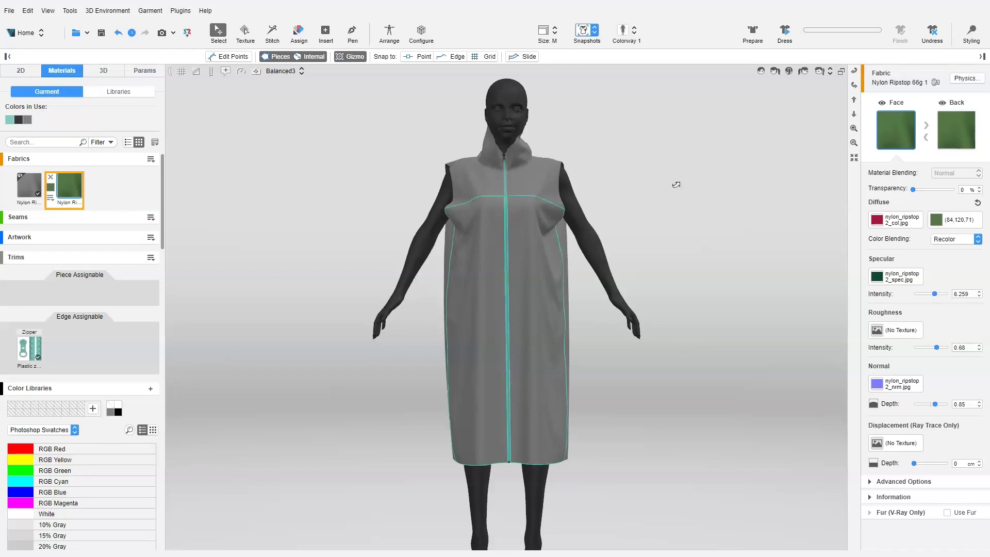
left_click(965, 78)
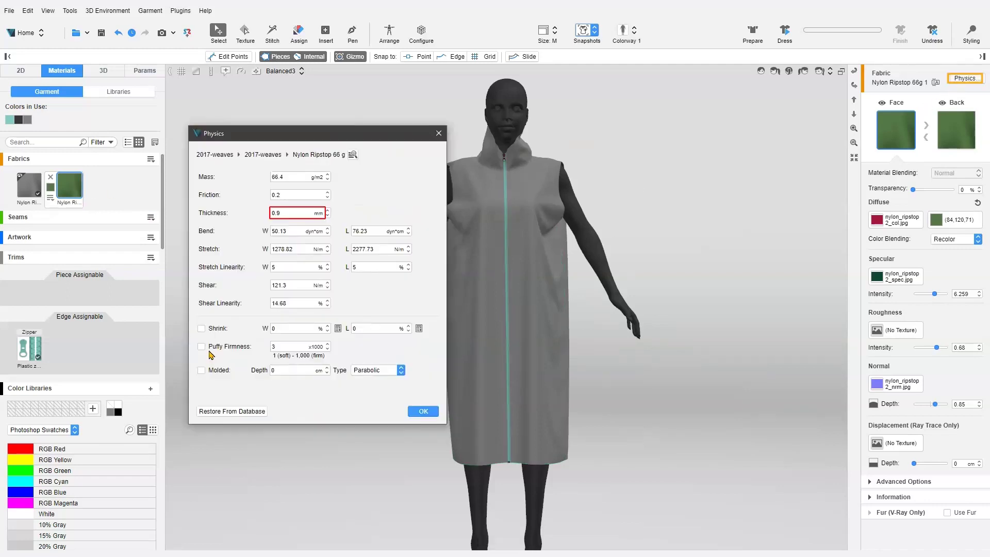
left_click(201, 347)
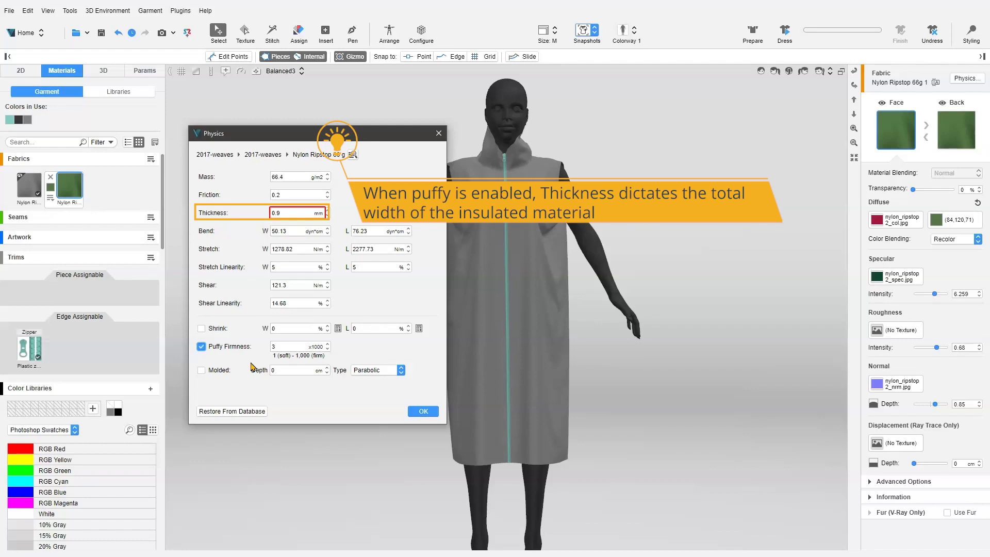
left_click_drag(297, 213, 251, 215)
type("20")
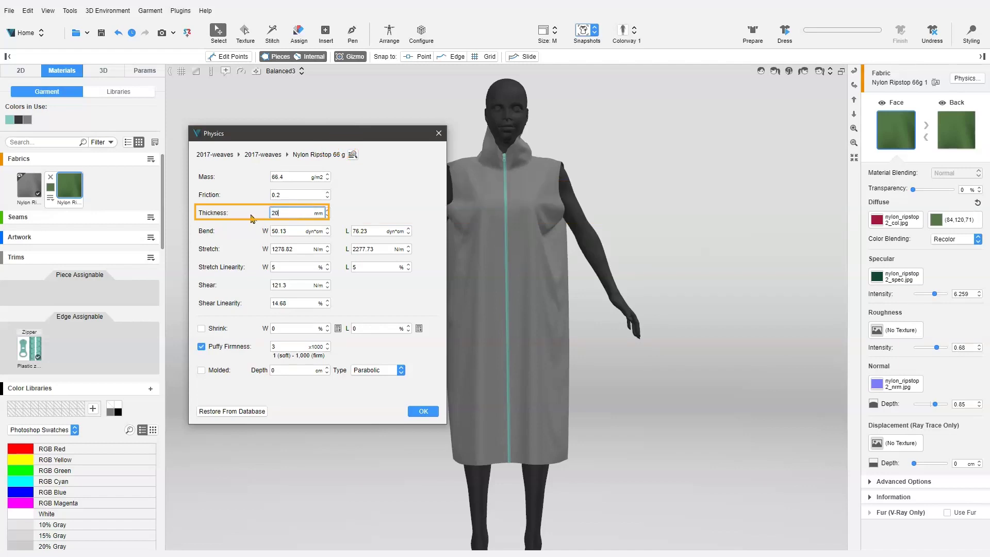
left_click_drag(297, 347, 258, 352)
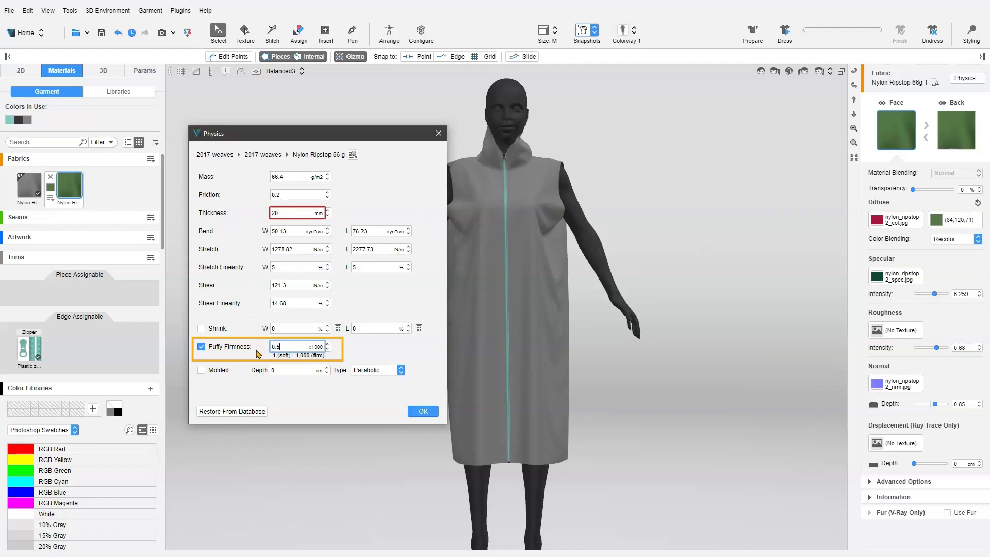
type("0.5")
key("Return")
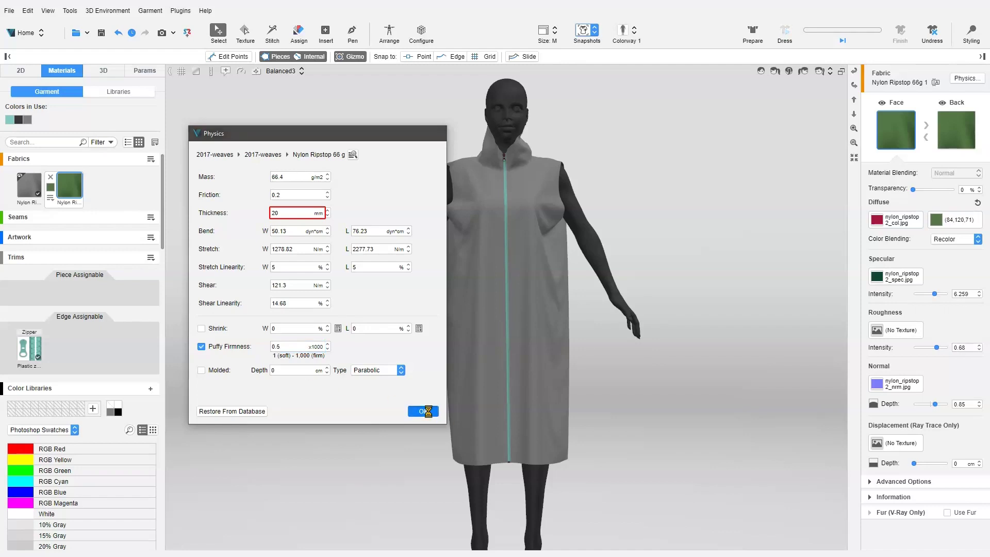
left_click(430, 410)
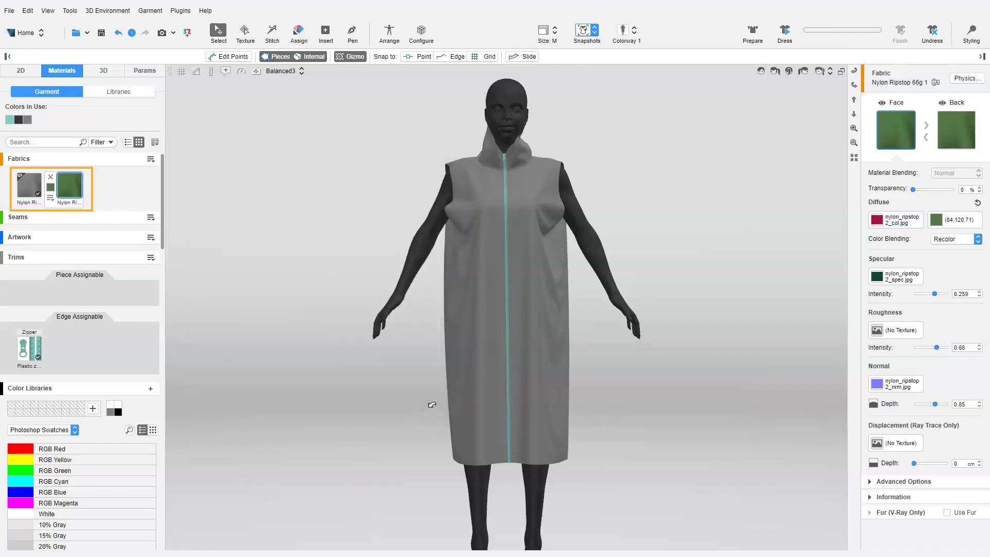
Replace the grey fabric with the green Nylon Ripstop on the whole garment and simulate it on the avatar.
left_click_drag(65, 192, 37, 185)
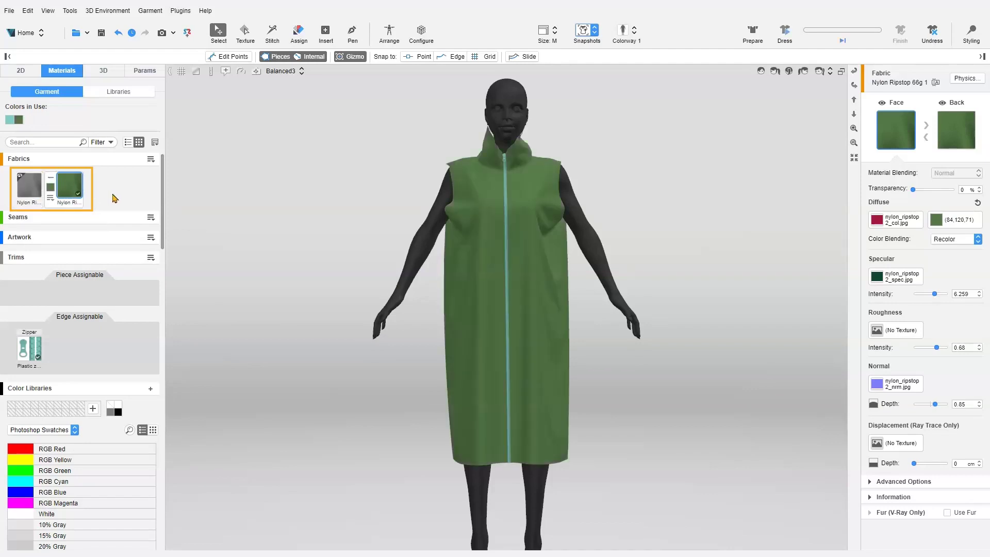
left_click(784, 32)
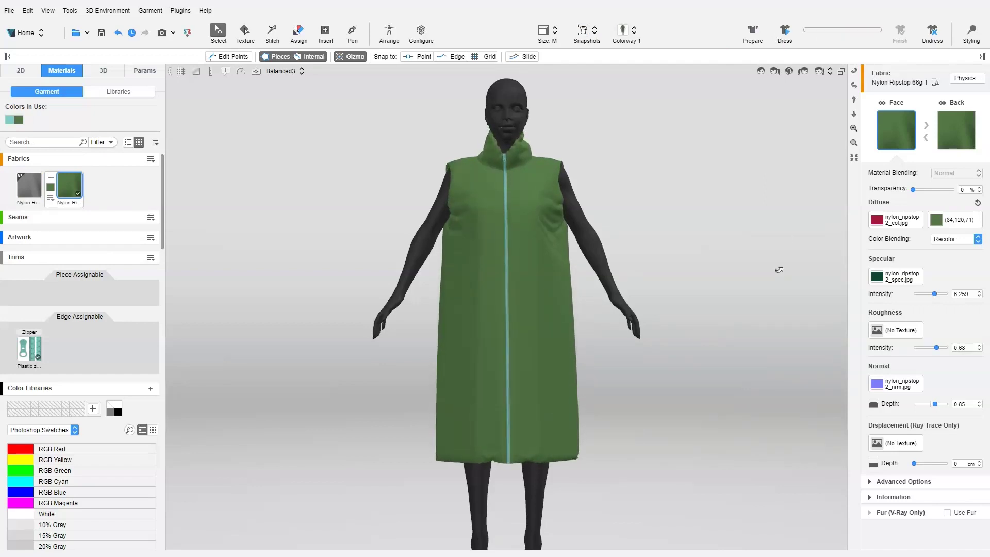
Turn on the Puffy property for all internal quilting lines on the body pieces and simulate the garment.
left_click_drag(552, 423, 199, 189)
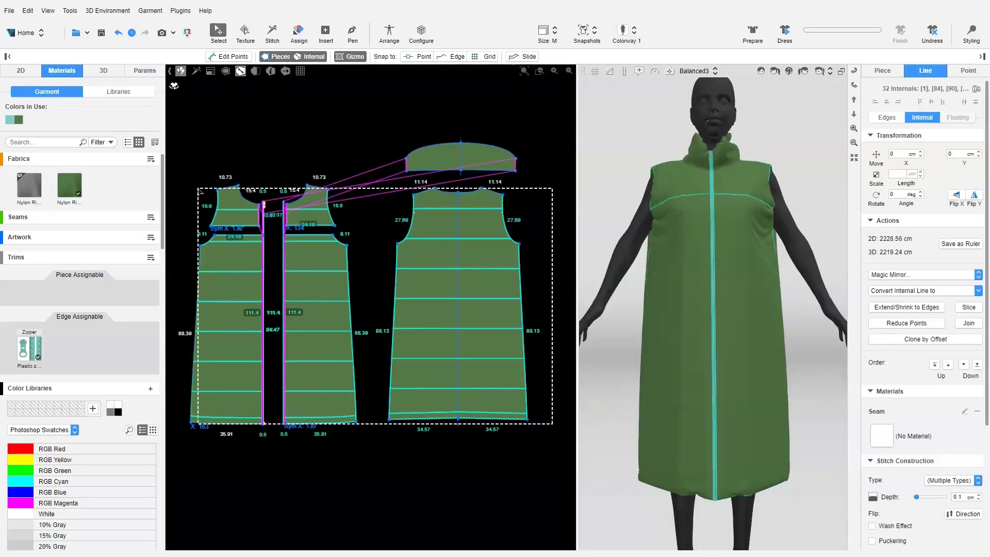
scroll(901, 464, "down", 3)
left_click(900, 488)
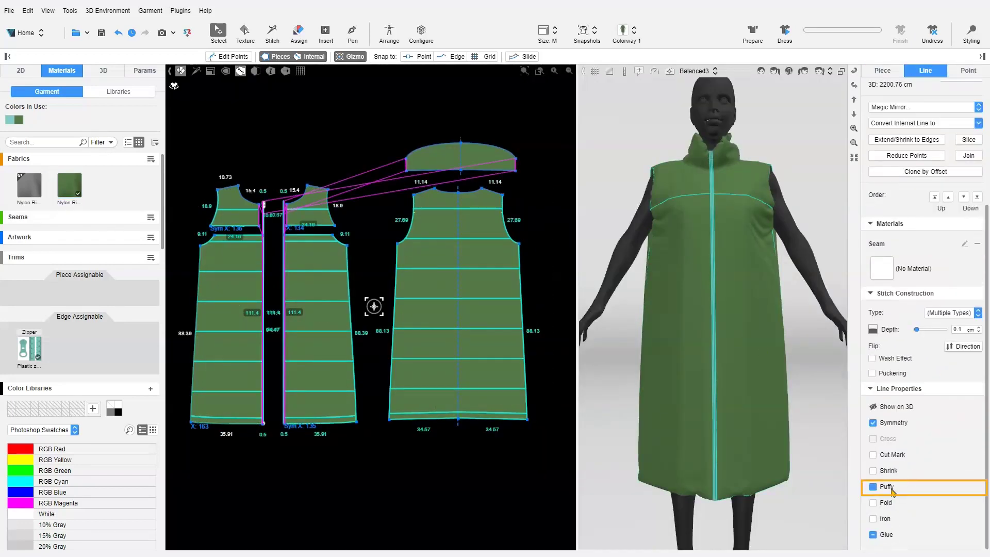
scroll(970, 498, "down", 1)
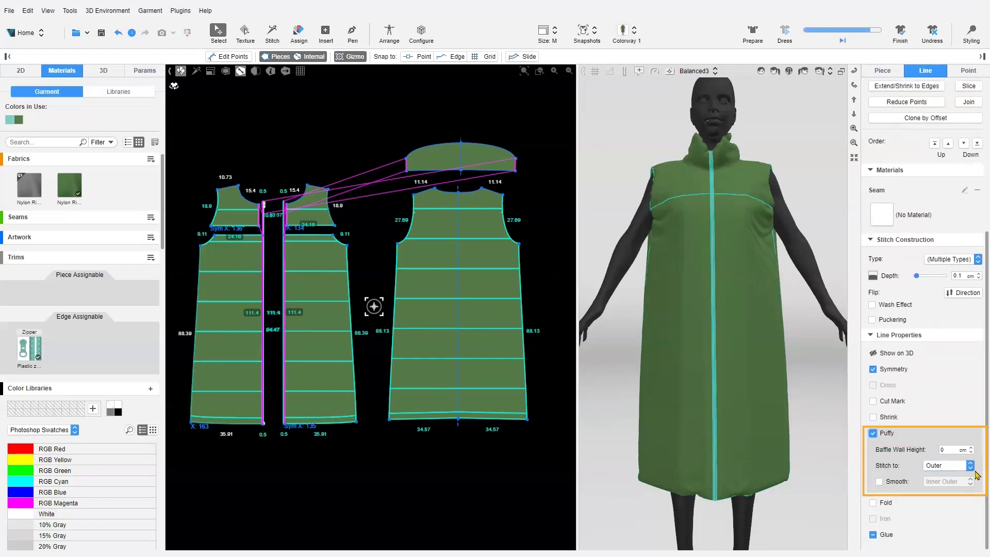
left_click(793, 41)
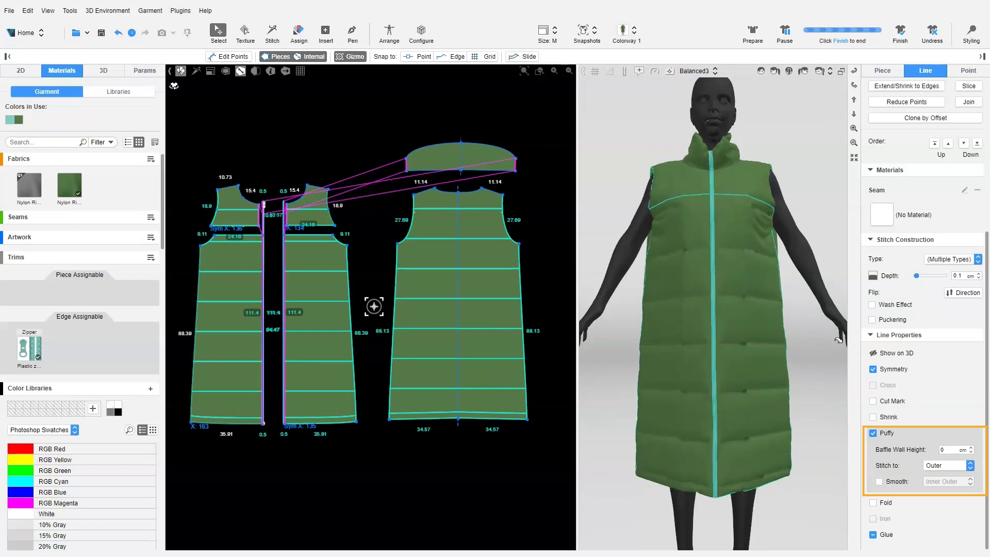
right_click_drag(839, 340, 823, 322)
key("2")
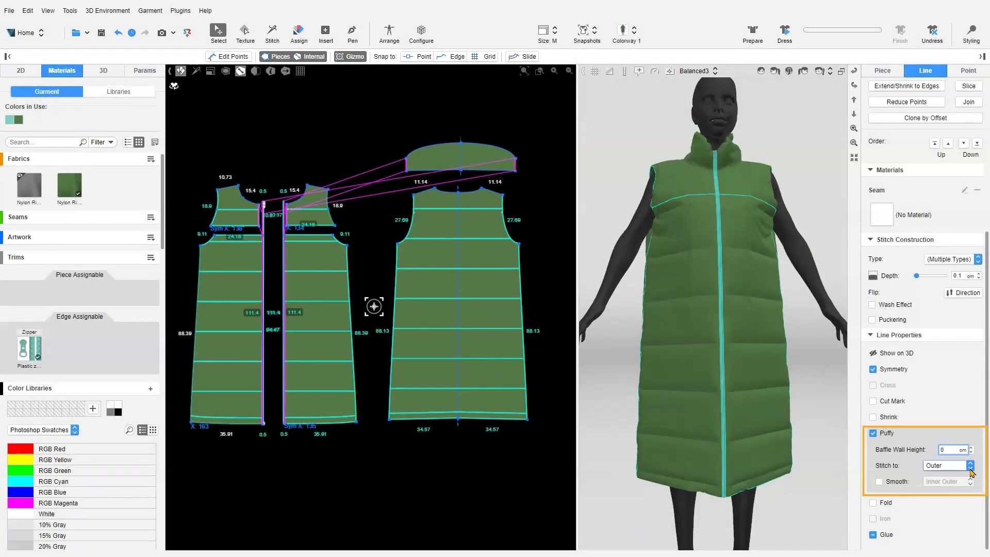
Check the Stitch to choices for the selected puffy lines, and enable Smooth for them.
left_click(970, 468)
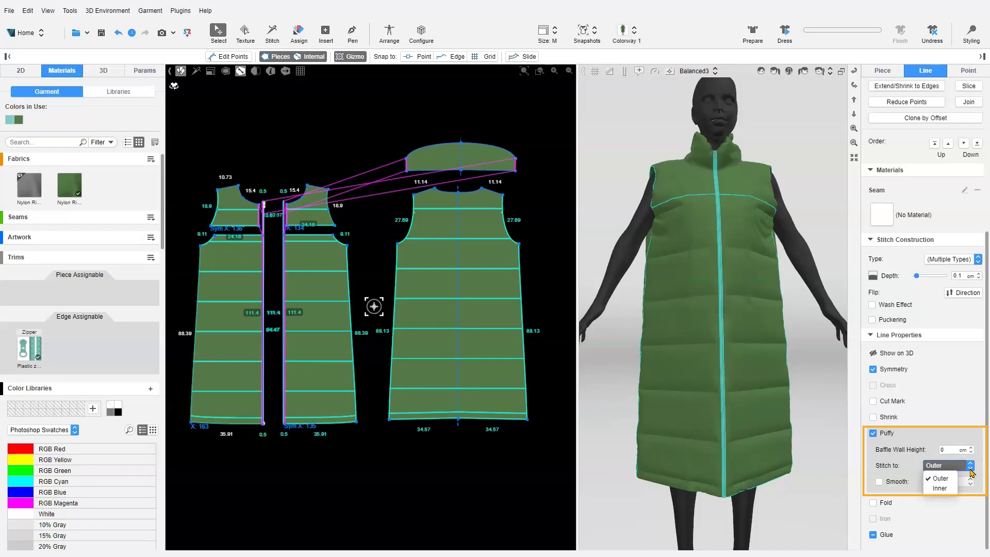
left_click(970, 469)
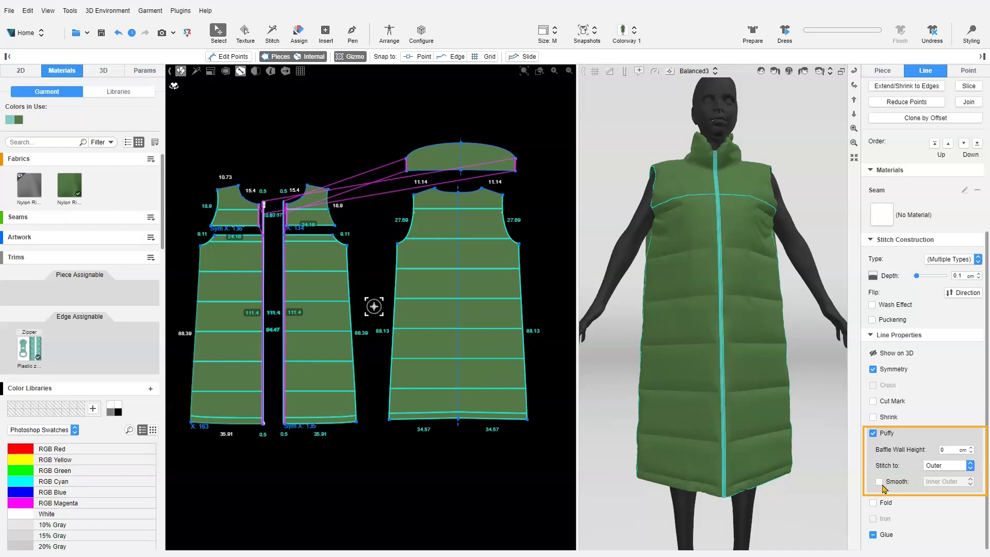
left_click(879, 483)
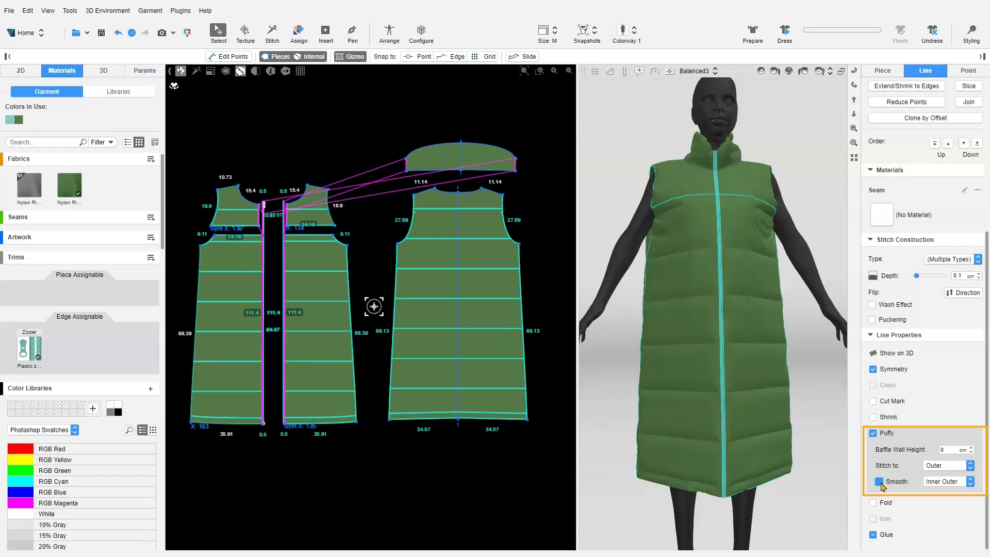
left_click(971, 483)
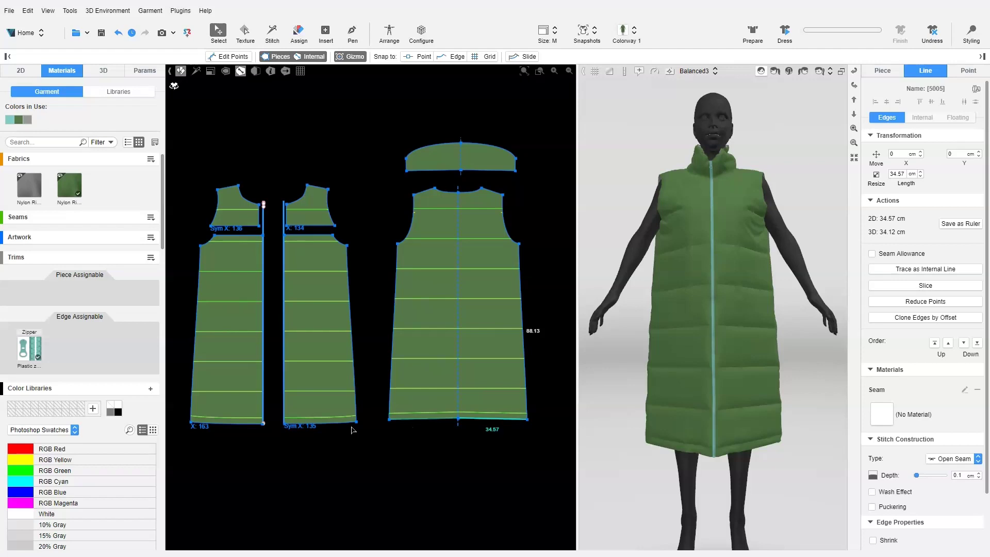
Turn on Puffy for the front and back hem edges with a Rounded finish effect, and simulate the garment.
left_click(352, 428, "shift")
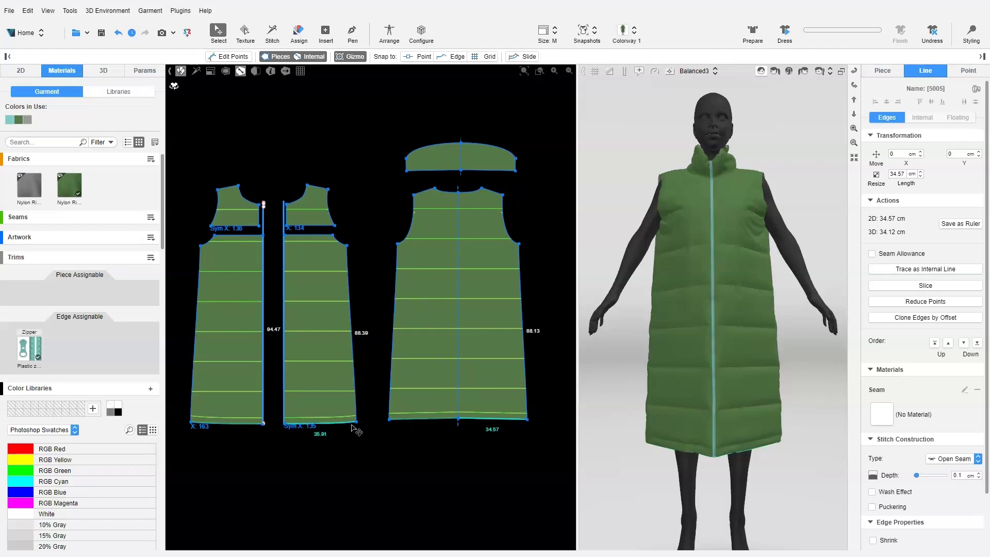
scroll(954, 451, "down", 1)
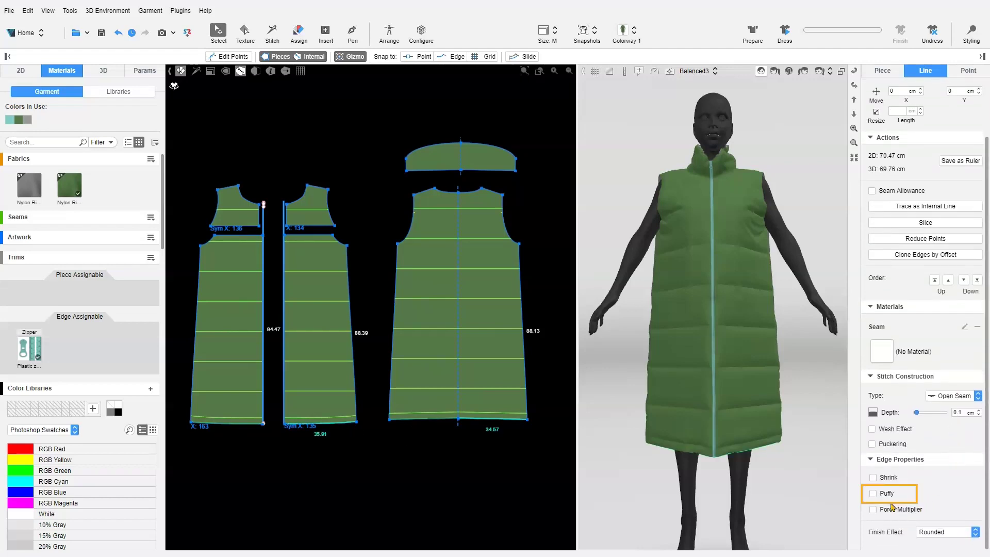
left_click(873, 493)
scroll(959, 495, "down", 1)
left_click(968, 490)
left_click(956, 506)
left_click(785, 32)
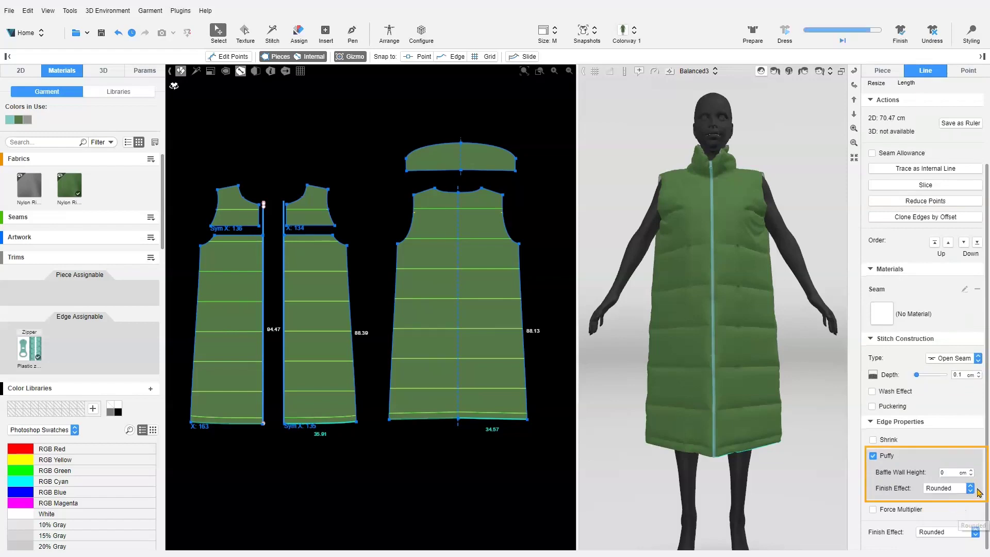
scroll(780, 287, "up", 10)
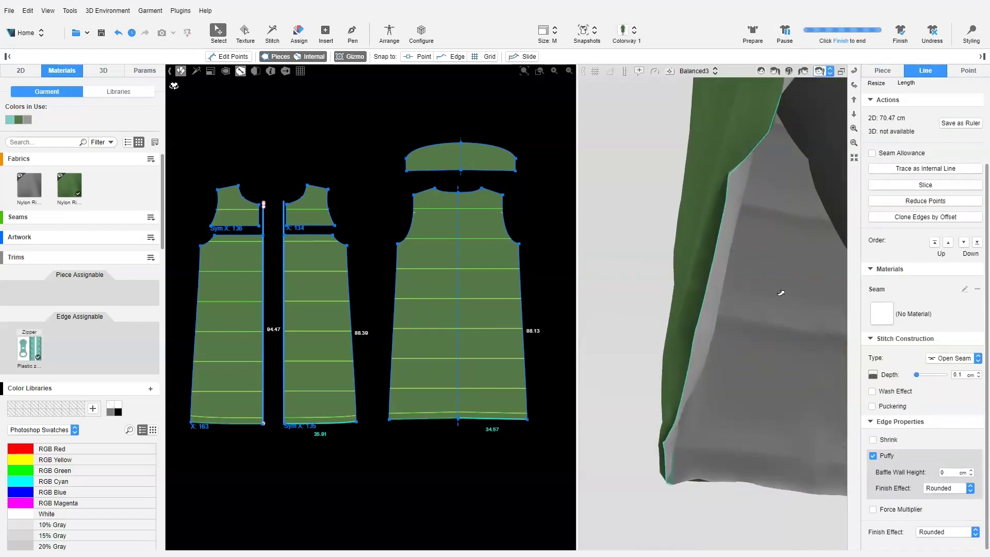
left_click(536, 472)
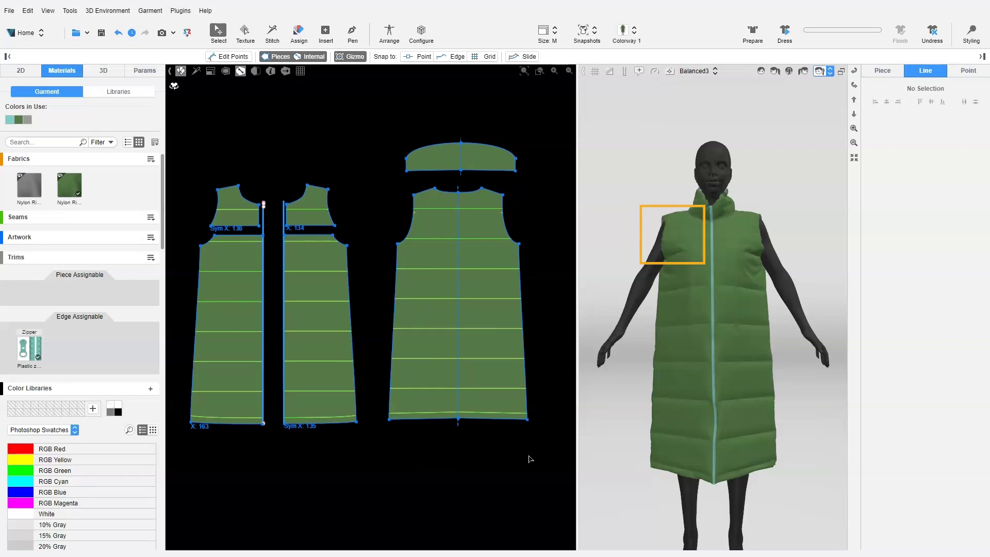
Duplicate the green Nylon Ripstop fabric and select the copy.
right_click(61, 201)
left_click(62, 216)
left_click(107, 201)
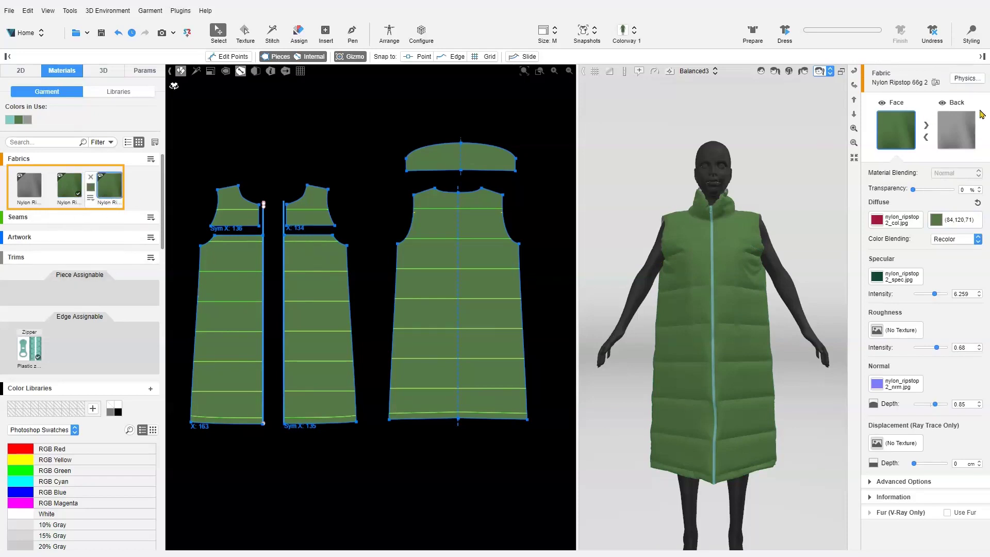
Set the duplicated fabric's thickness to 30 mm and its puffy firmness to 1 in its physics.
left_click(973, 79)
left_click_drag(281, 213, 260, 217)
type("30")
left_click_drag(289, 347, 254, 350)
type("1")
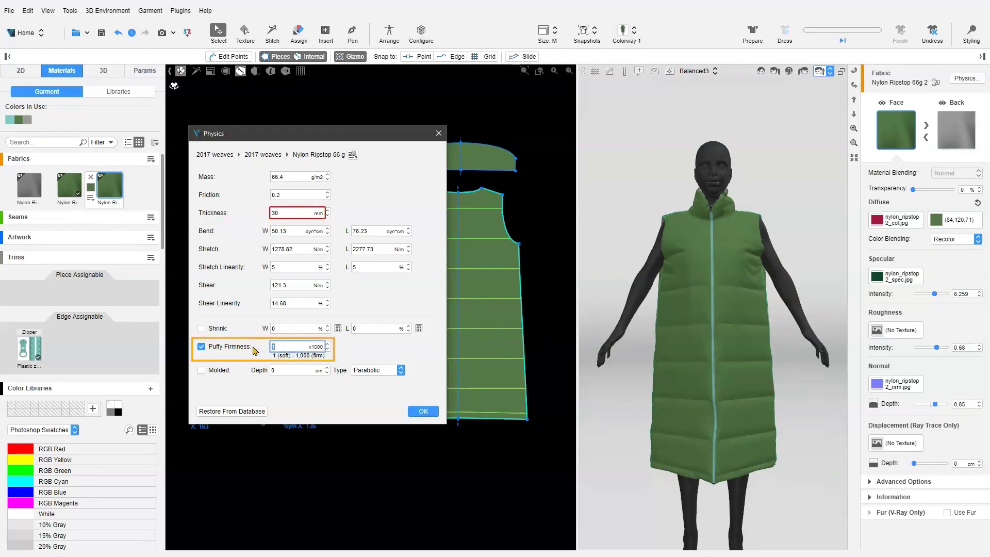
left_click(423, 412)
Assign the duplicated, thicker green fabric to the upper front pieces and simulate the garment.
left_click(299, 32)
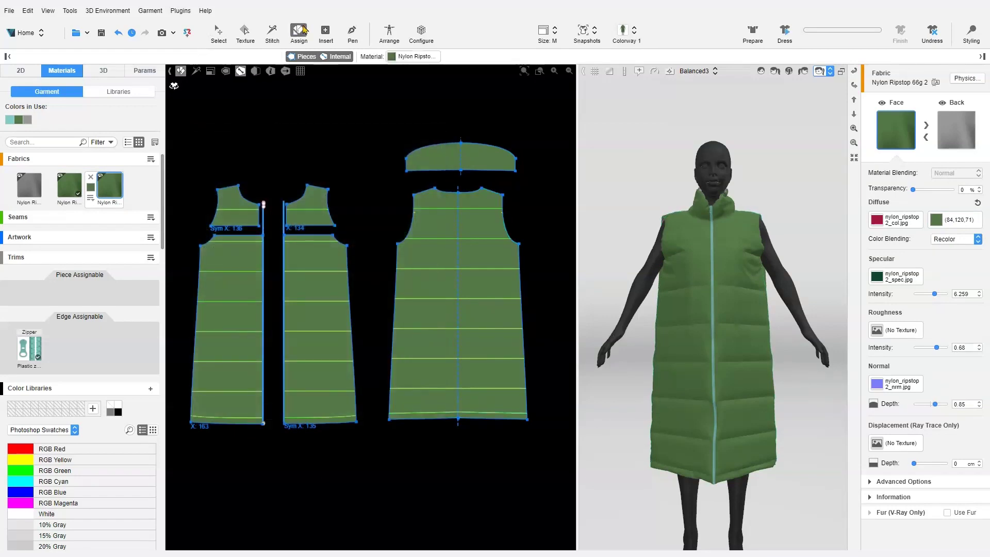
left_click(320, 192)
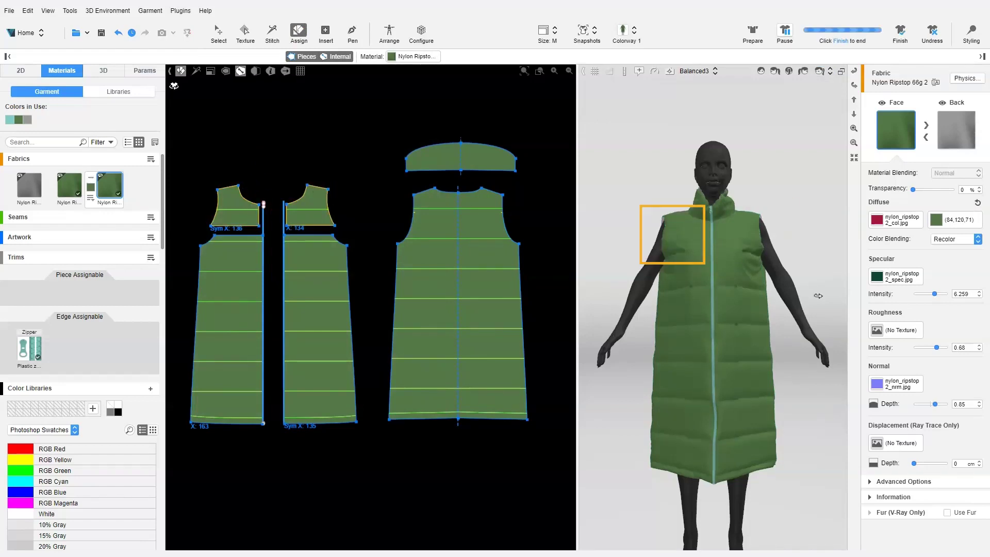
key("space")
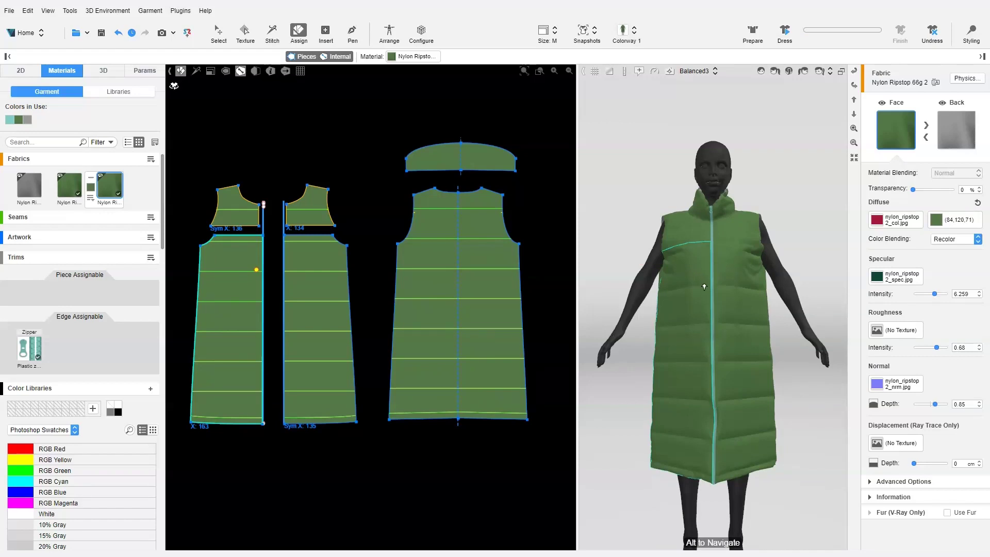
Set the draping grid detail of all pattern pieces to 0.6 cm in width and height.
key("a")
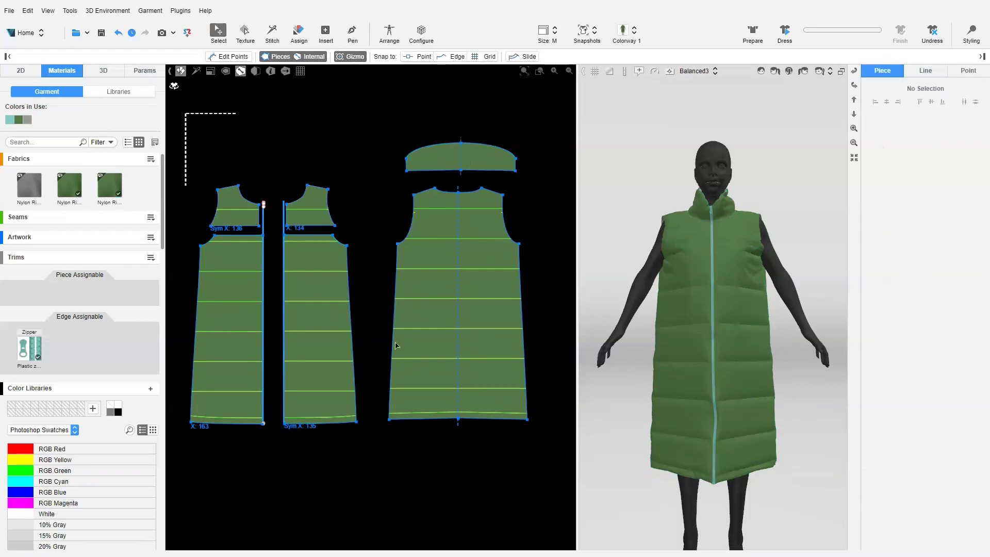
key("ctrl+a")
double_click(956, 525)
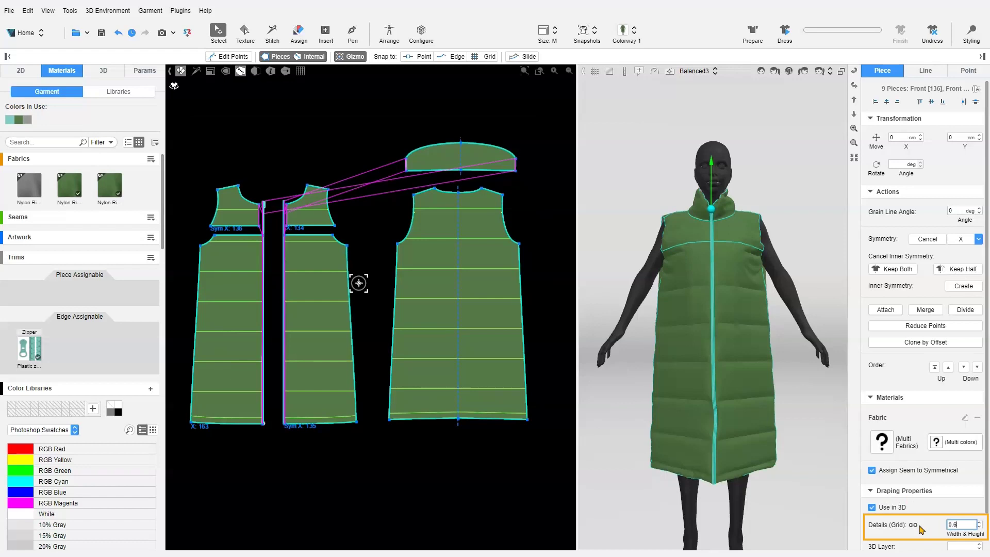
key("Return")
left_click(484, 506)
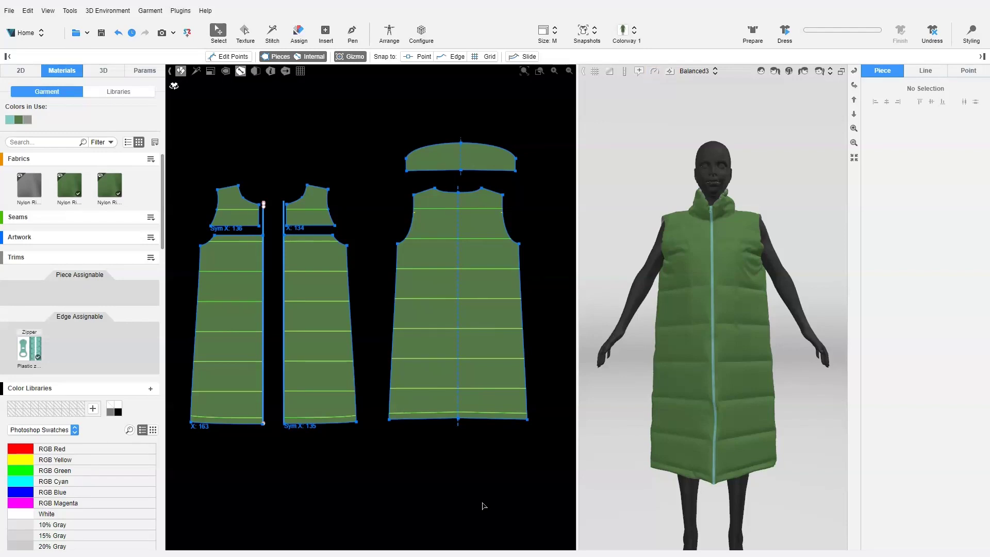
Turn on Shrink at 5% for the six horizontal stitch lines on the lower front piece and simulate the garment.
left_click(325, 240)
left_click_drag(371, 234, 332, 404)
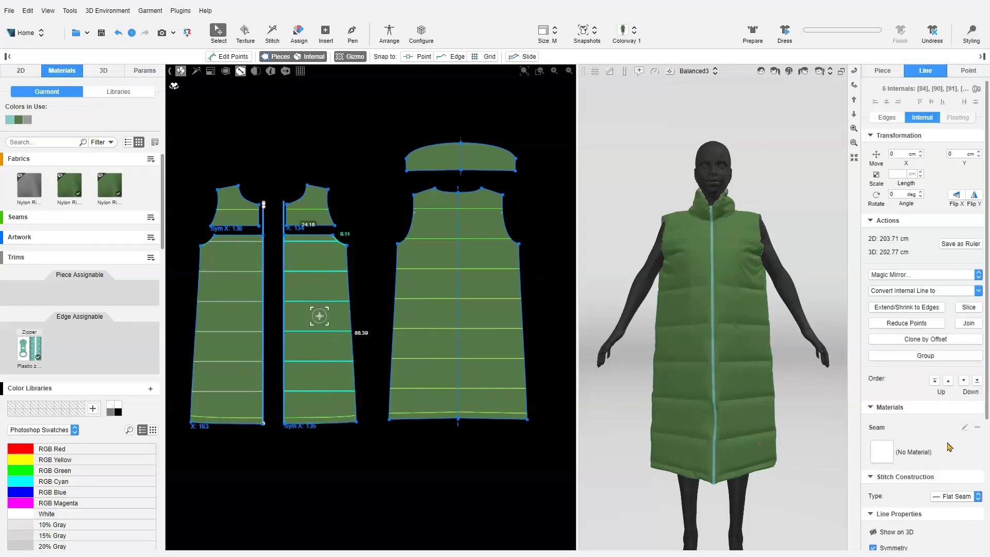
scroll(937, 466, "down", 3)
scroll(912, 490, "down", 2)
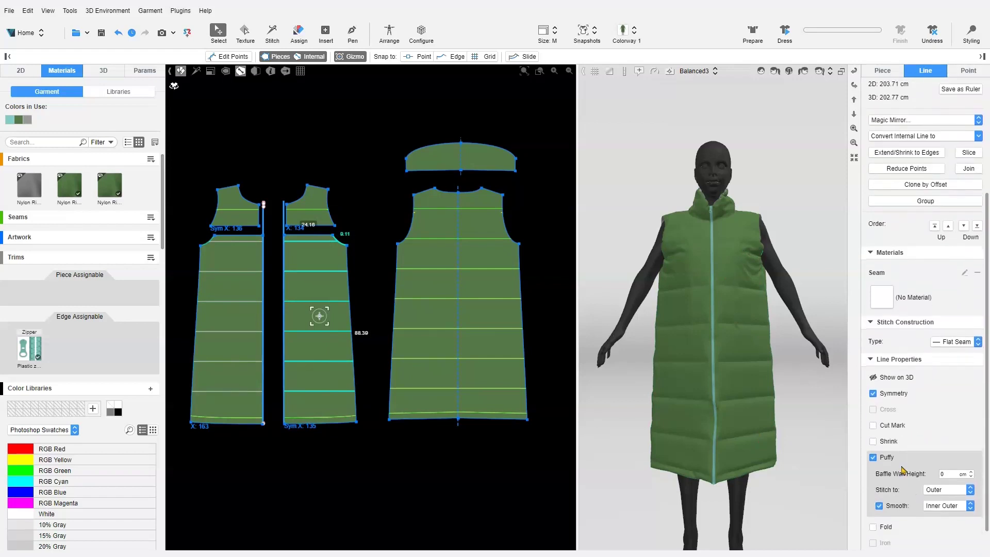
left_click(893, 443)
double_click(919, 458)
type("5")
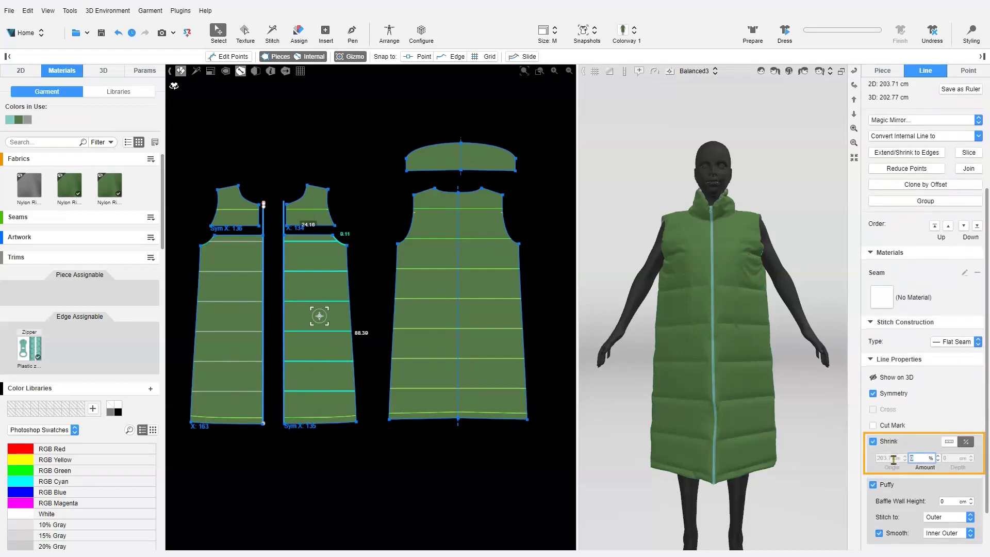
left_click(785, 32)
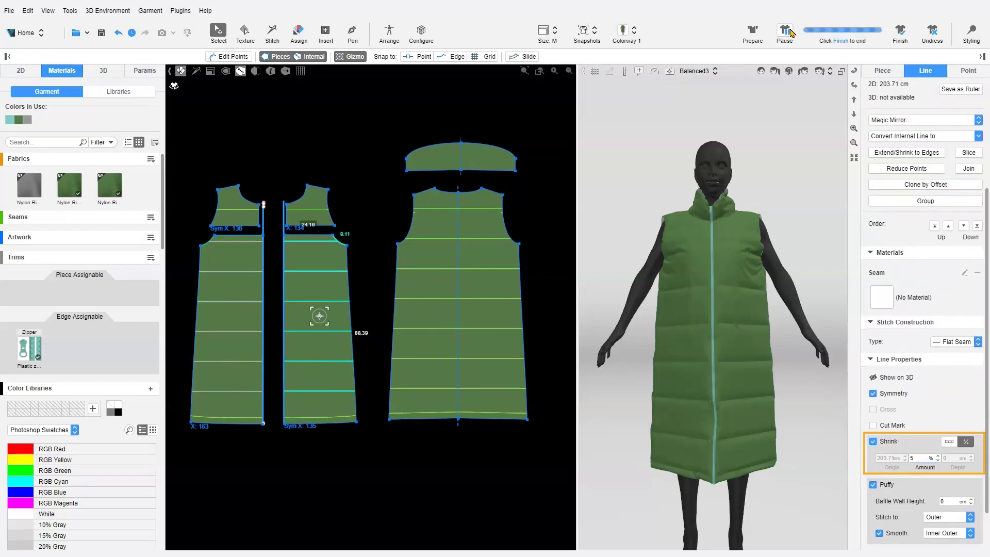
Turn on Shrink for the upper front stitch line and the horizontal stitch lines on the back piece during simulation.
left_click(887, 441)
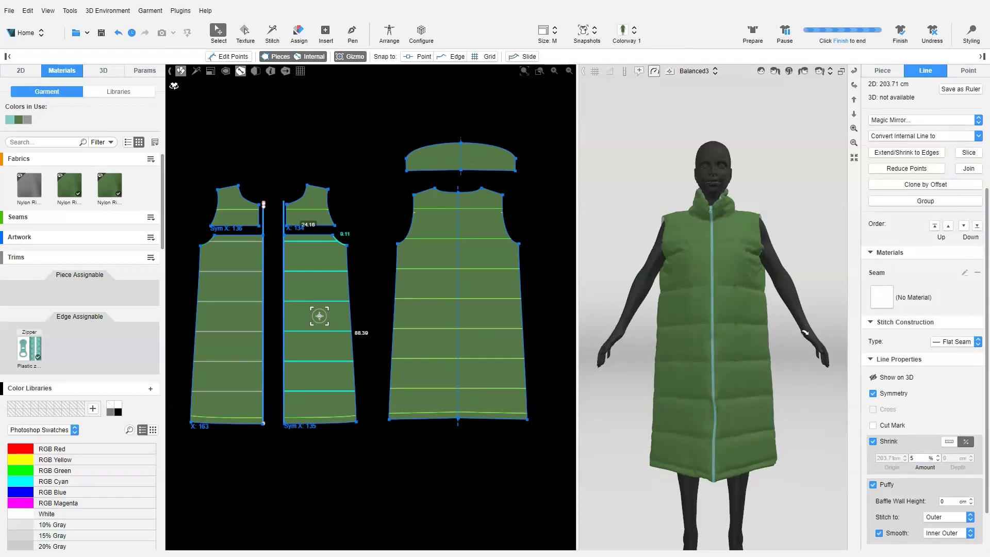
left_click(887, 422)
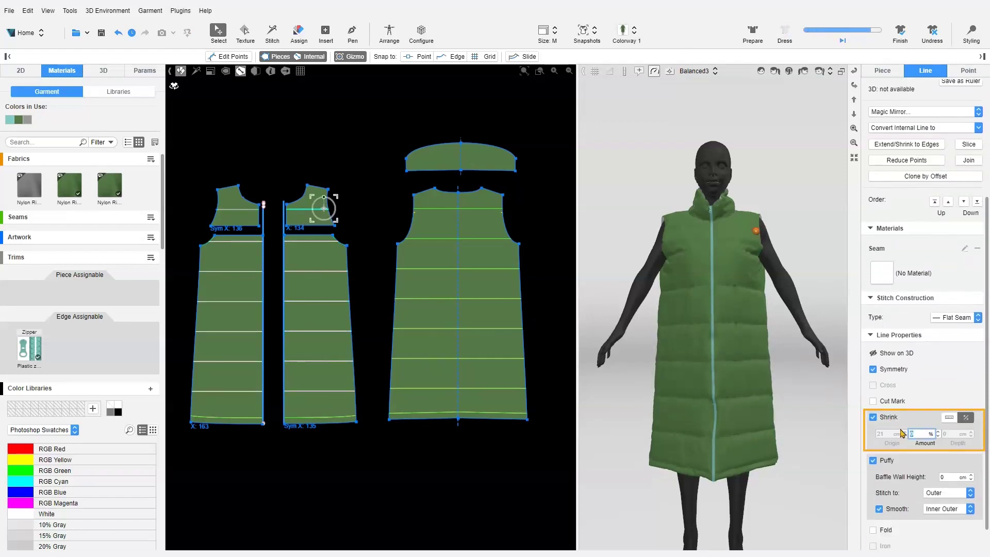
left_click(785, 32)
left_click_drag(456, 420, 541, 205)
scroll(950, 457, "down", 3)
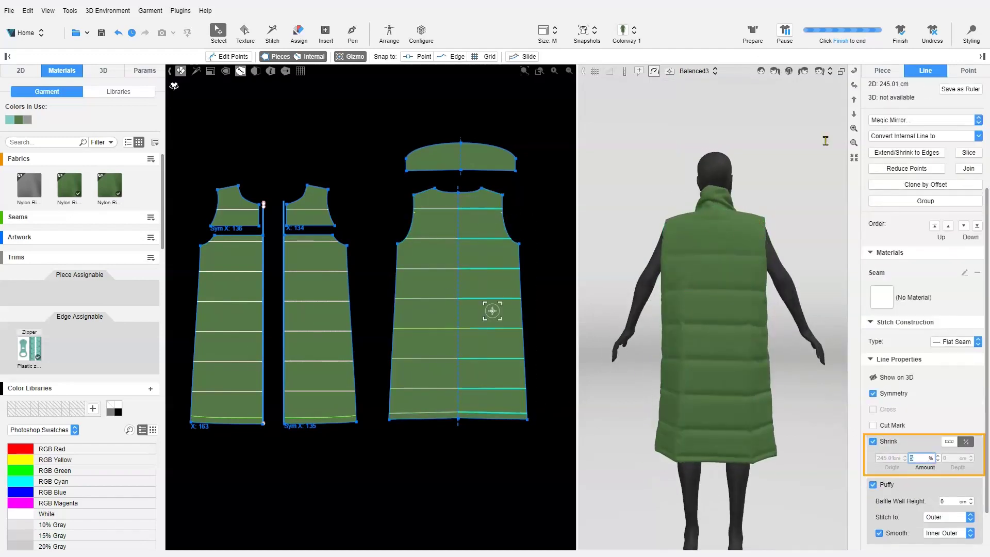
left_click_drag(821, 324, 644, 323)
Set Shrink to 3% for the five lower stitch lines on the front piece and the matching five on the back.
left_click(372, 276)
left_click_drag(369, 262, 420, 397)
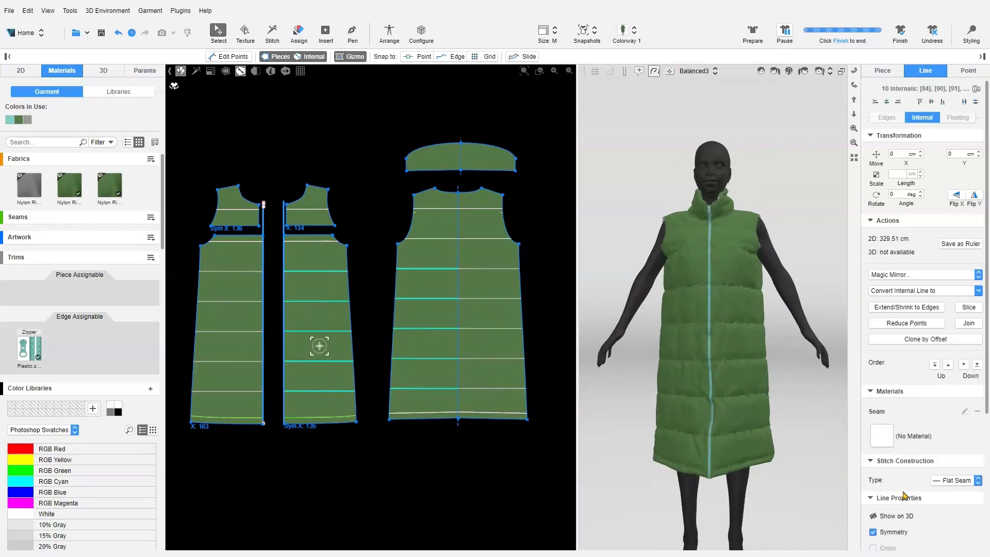
scroll(904, 496, "down", 3)
left_click_drag(917, 442, 905, 447)
type("3")
key("Return")
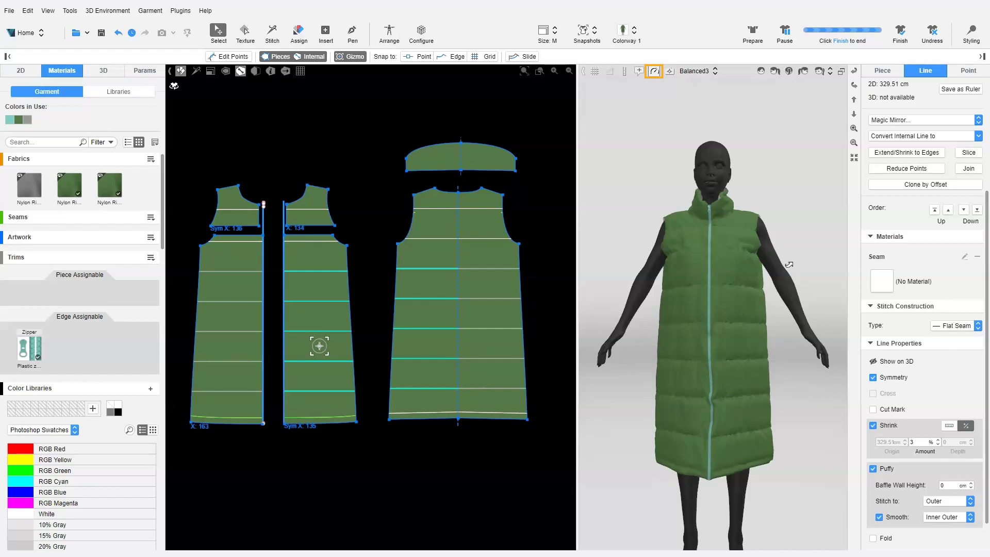
left_click(654, 76)
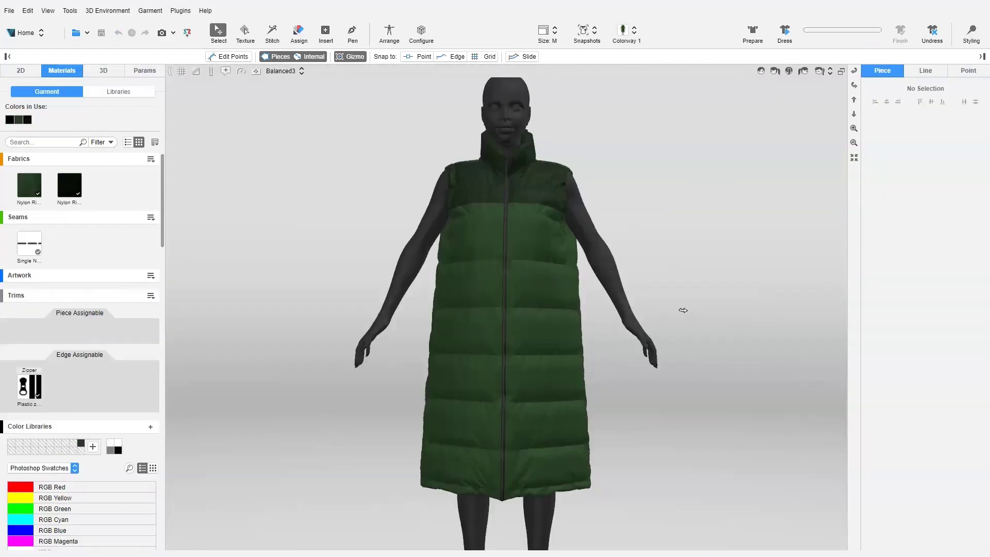
right_click_drag(684, 310, 606, 311)
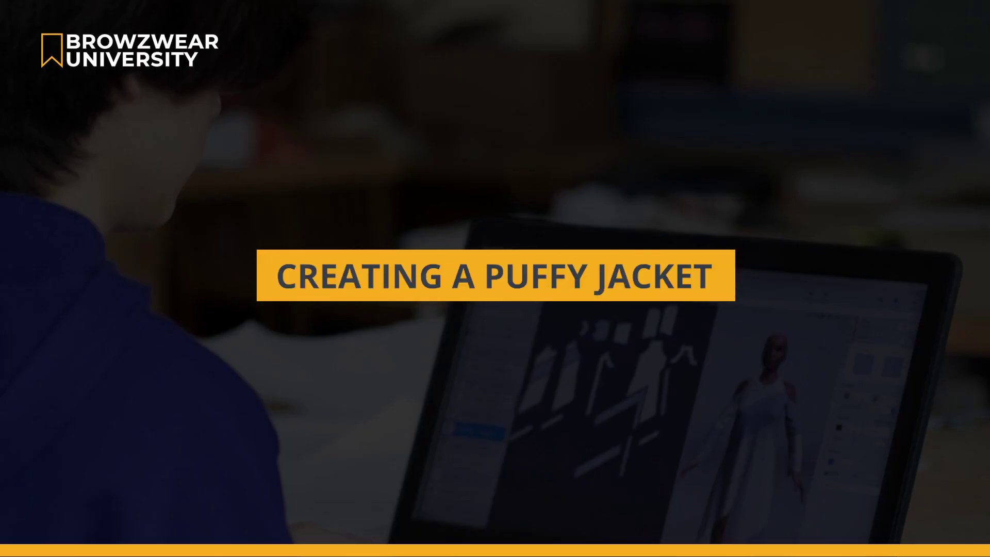